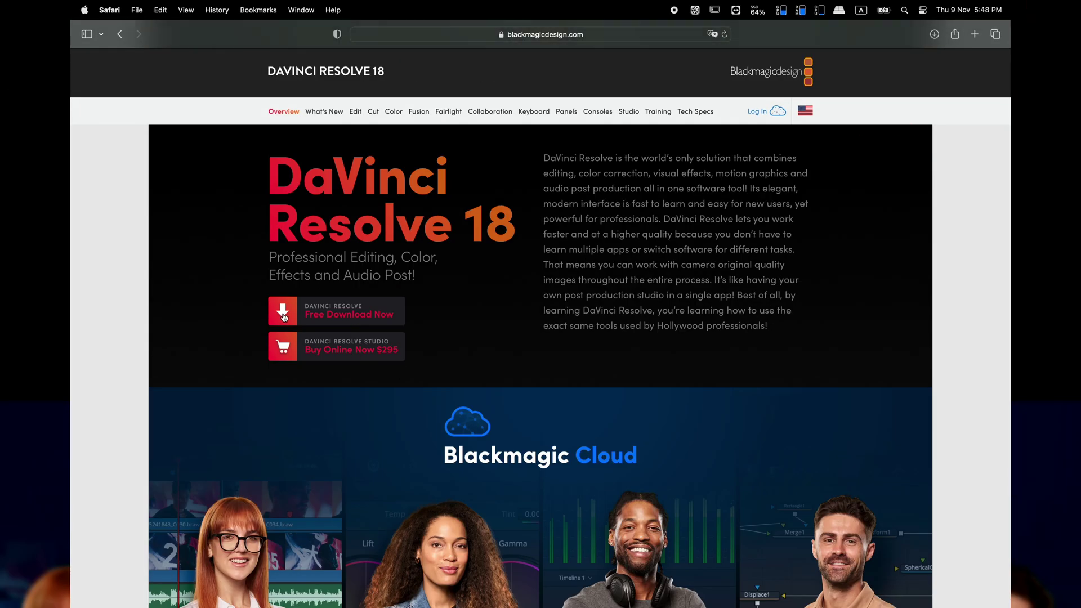
# Download DaVinci Resolve 18.6.2 for Mac (2.7 GB) and open its installer disk image
pyautogui.click(301, 313)
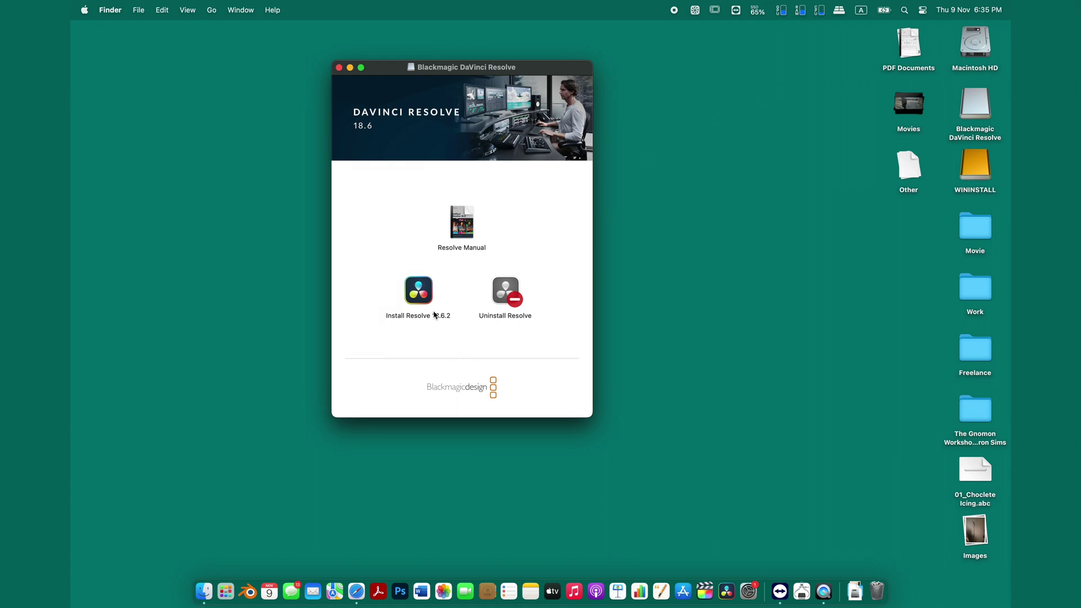
# Start the Install Resolve package and continue past Read Me to the license agreement
pyautogui.doubleClick(419, 293)
pyautogui.click(678, 369)
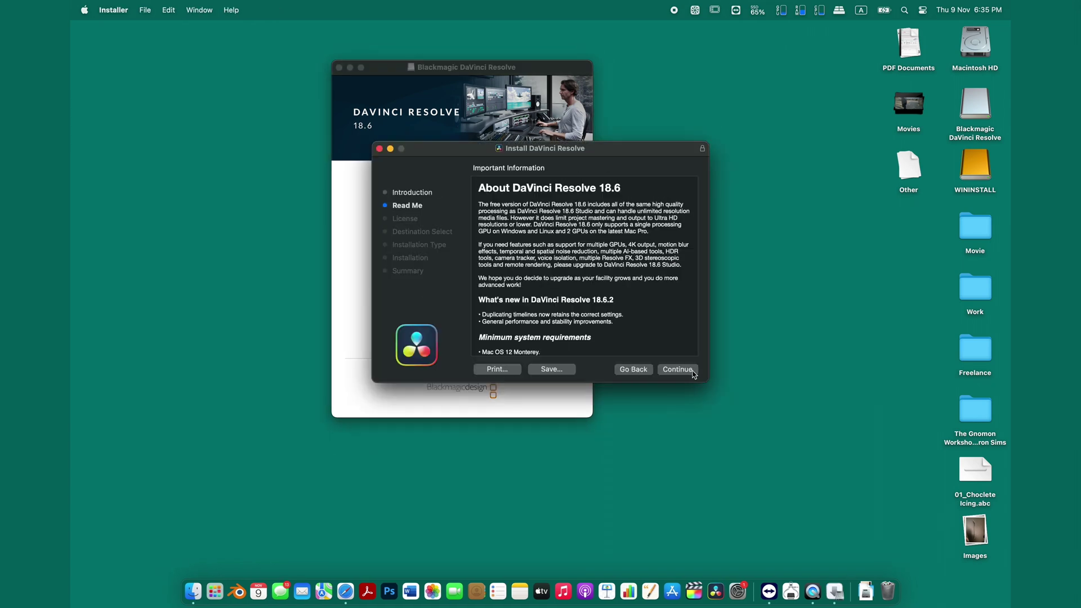
pyautogui.click(691, 372)
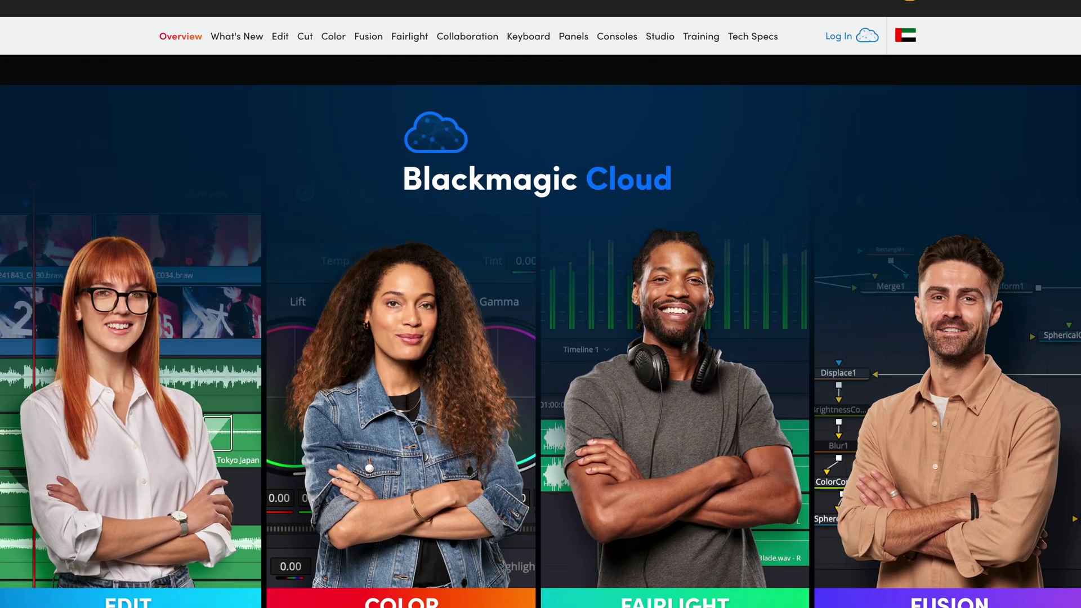
pyautogui.scroll(-1, 540, 337)
pyautogui.scroll(-2, 540, 338)
pyautogui.scroll(-1, 541, 338)
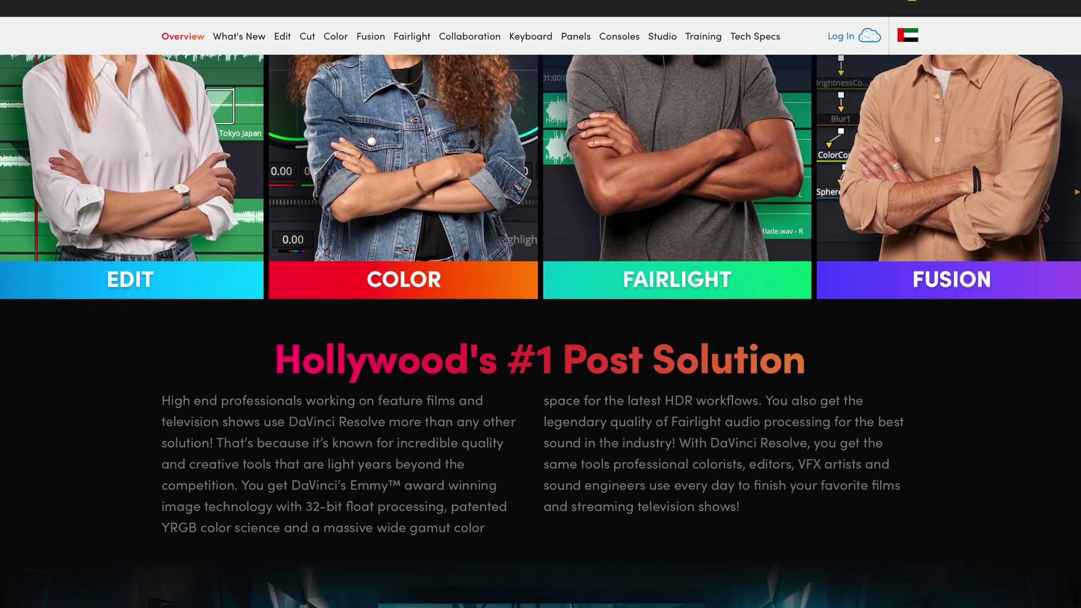
pyautogui.scroll(-2, 540, 338)
pyautogui.scroll(-2, 540, 338)
pyautogui.scroll(-1, 540, 338)
pyautogui.scroll(-2, 541, 338)
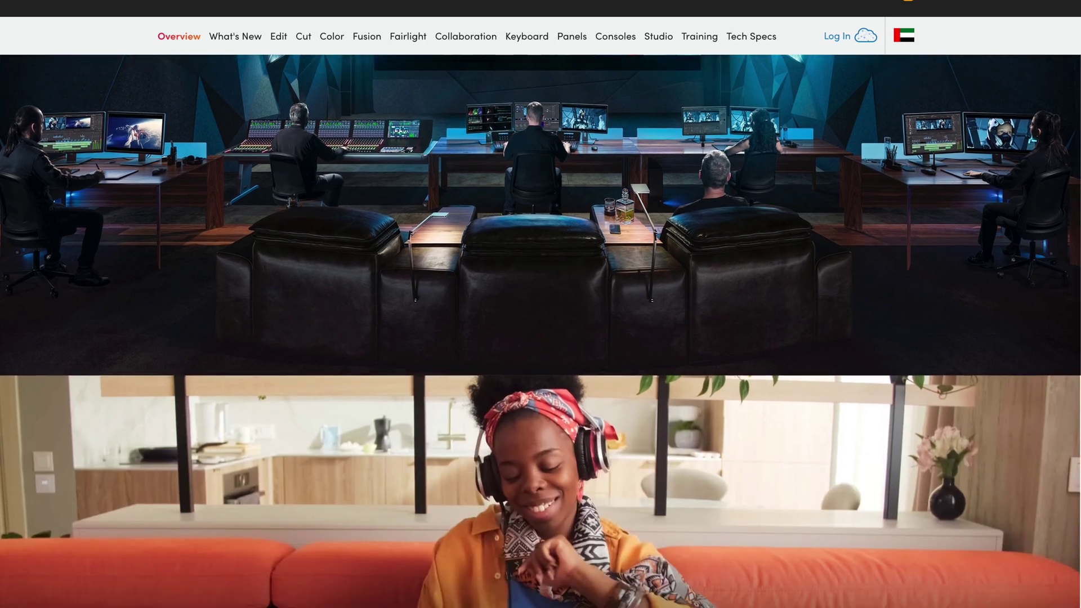
pyautogui.scroll(-1, 540, 337)
pyautogui.scroll(-2, 541, 338)
pyautogui.scroll(-1, 541, 338)
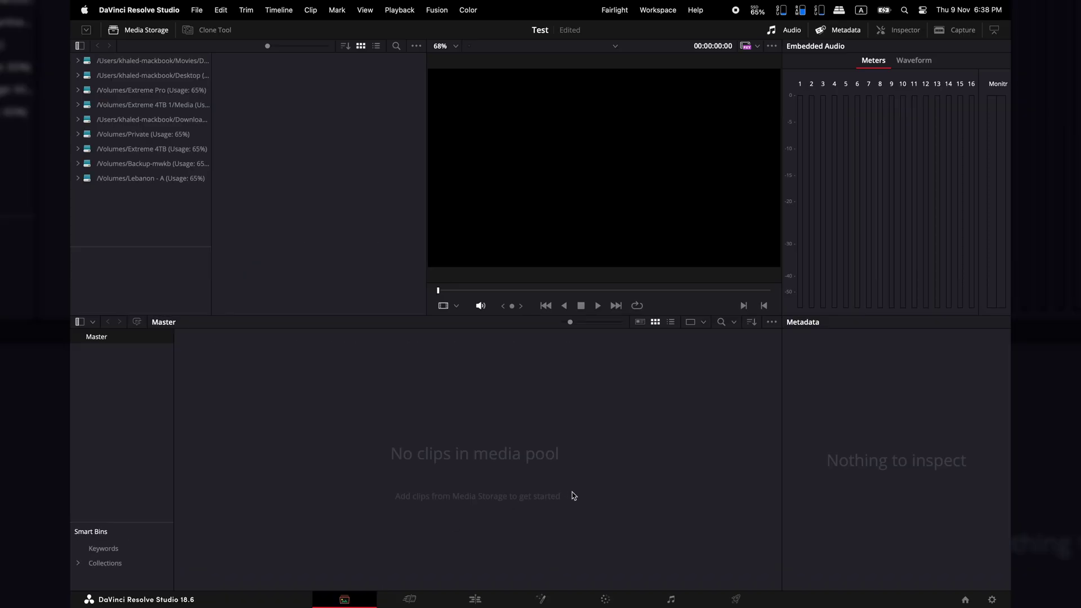
pyautogui.click(735, 599)
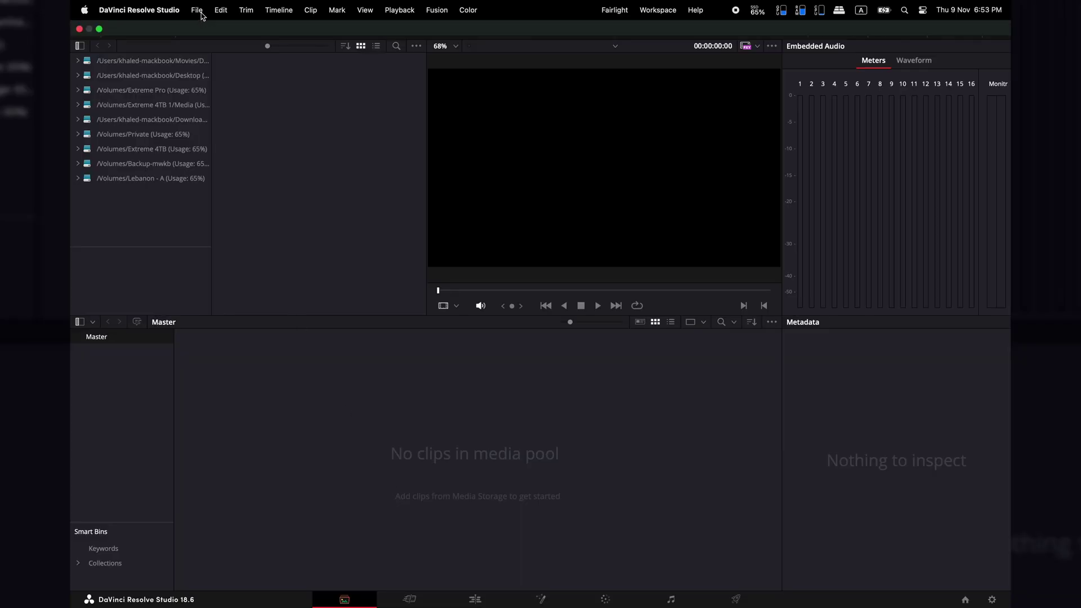
# Import Ashraf_01.mp4 and add its auto-detected scene cuts to the media pool as clips
pyautogui.click(200, 13)
pyautogui.moveTo(202, 155)
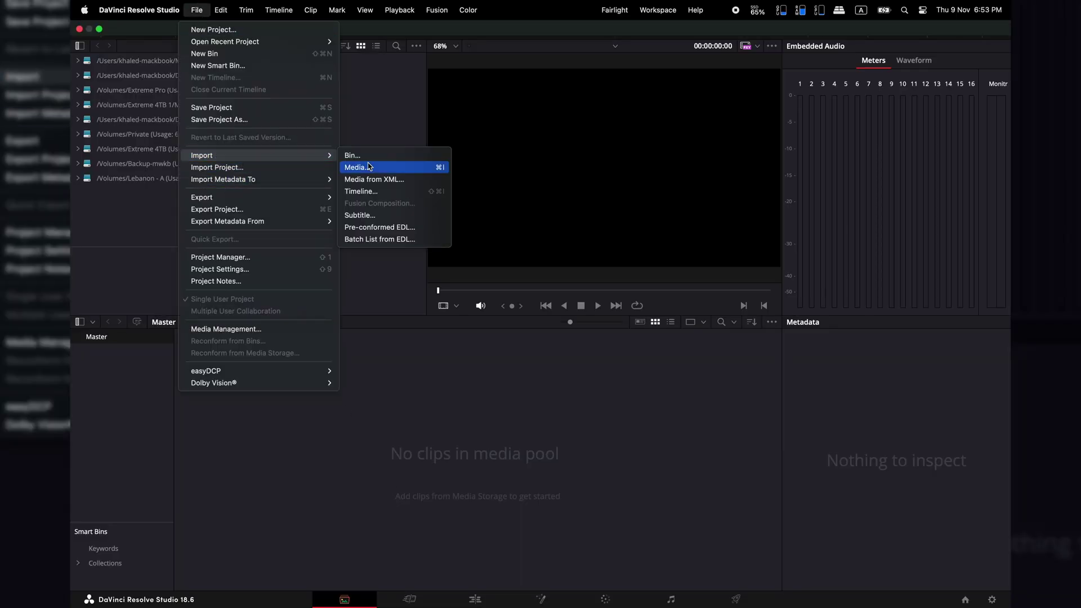
pyautogui.click(372, 166)
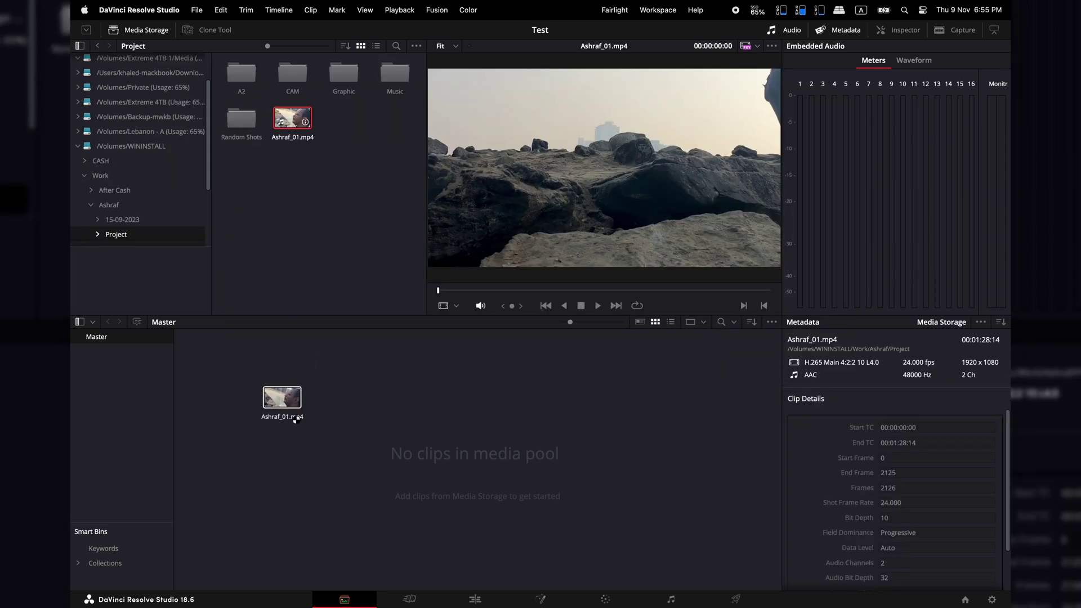
pyautogui.moveTo(294, 419); pyautogui.dragTo(291, 418)
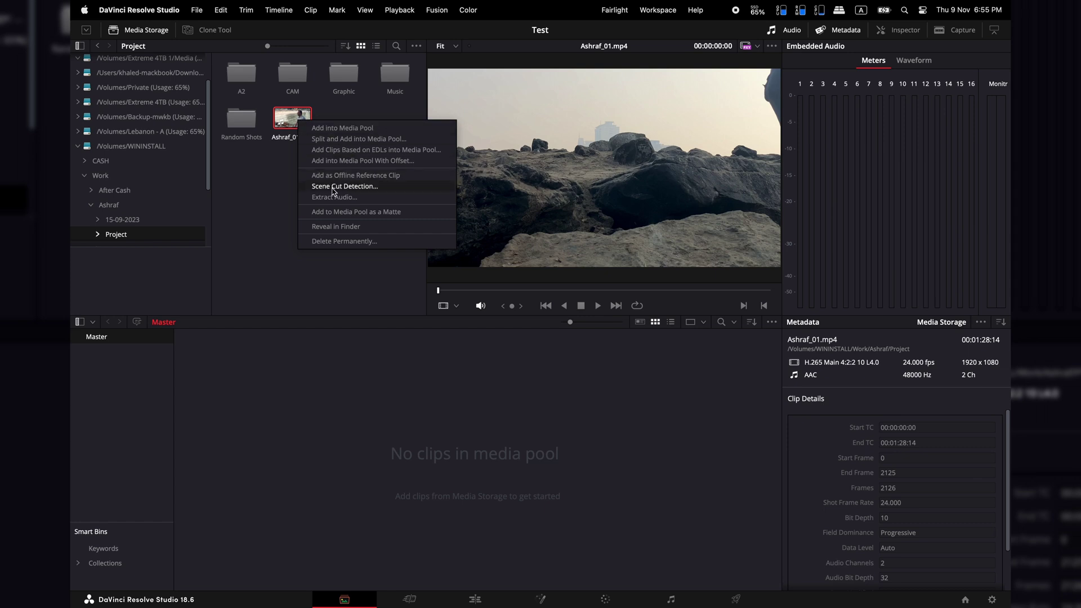
pyautogui.click(385, 187)
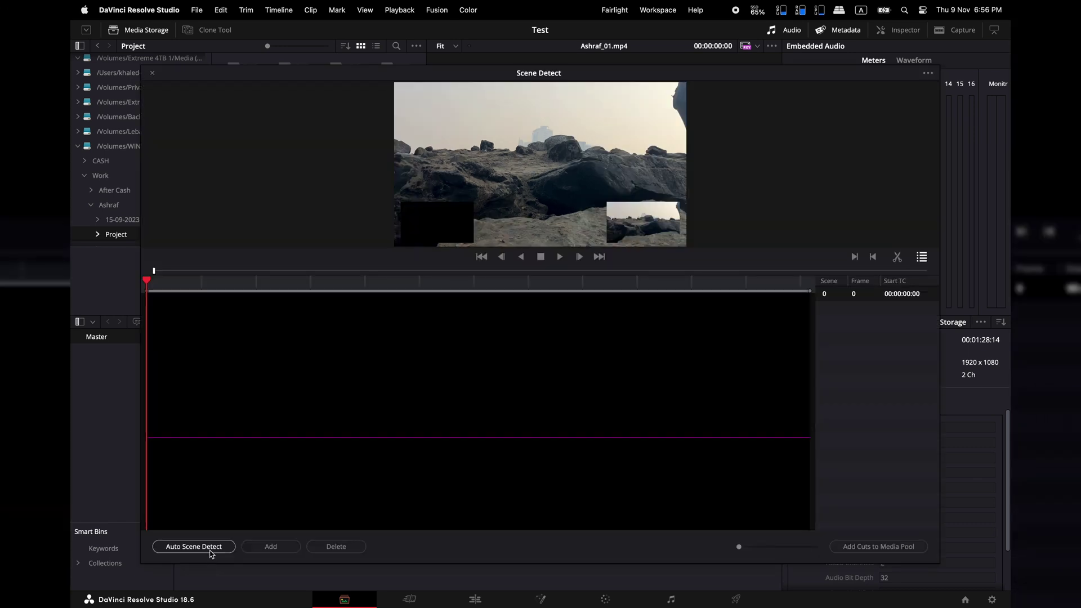
pyautogui.click(878, 547)
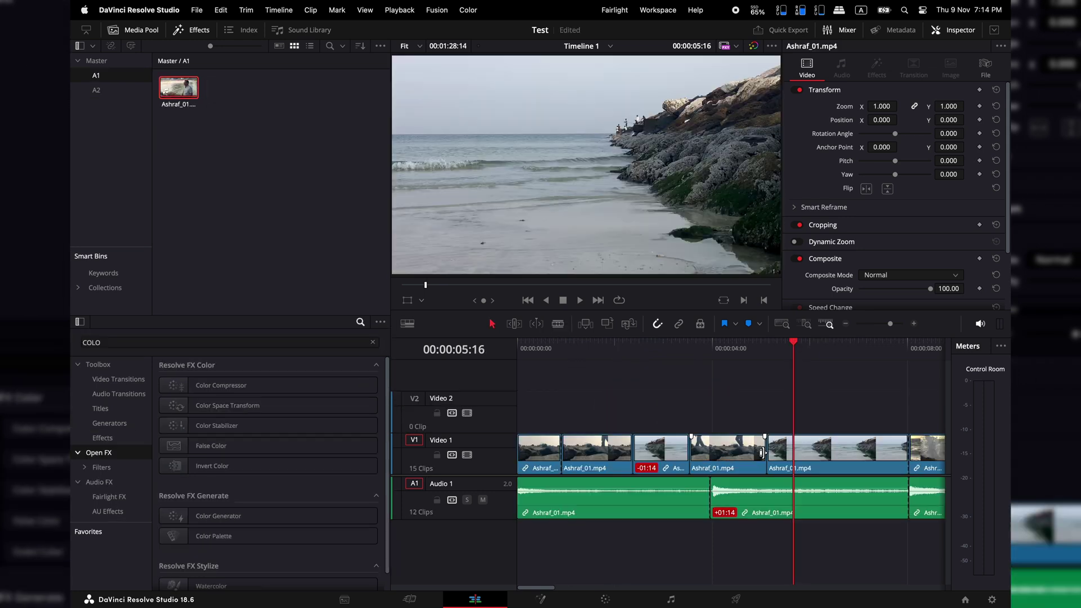
# Trim one clip's end and the short clip's start, then place the full Ashraf_01.mp4 on the timeline
pyautogui.moveTo(761, 453); pyautogui.dragTo(709, 452)
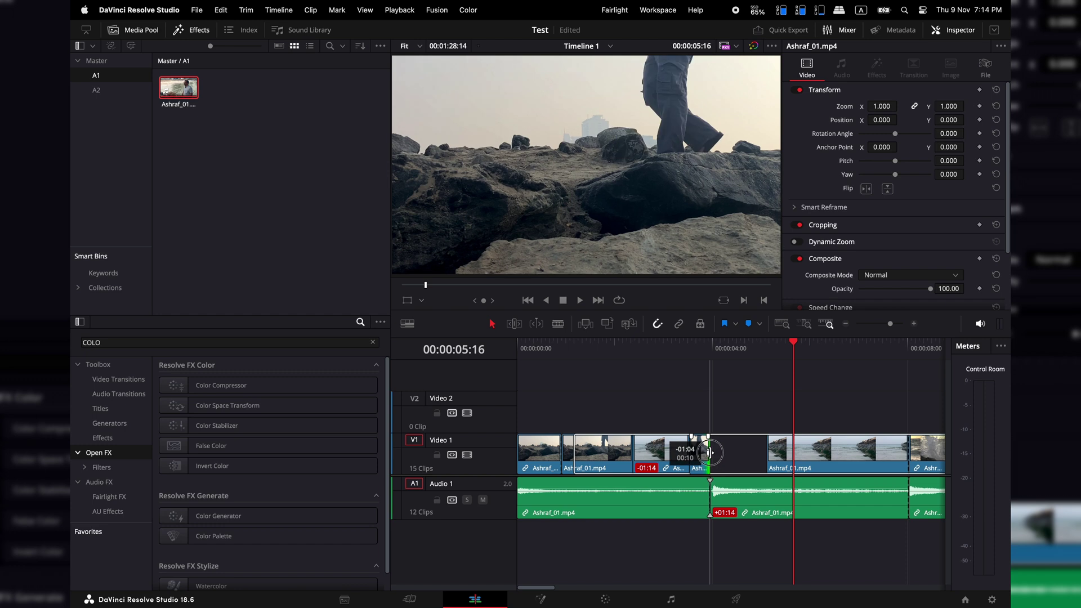
pyautogui.moveTo(640, 447)
pyautogui.mouseDown()
pyautogui.moveTo(669, 446)
pyautogui.moveTo(647, 448)
pyautogui.mouseUp()
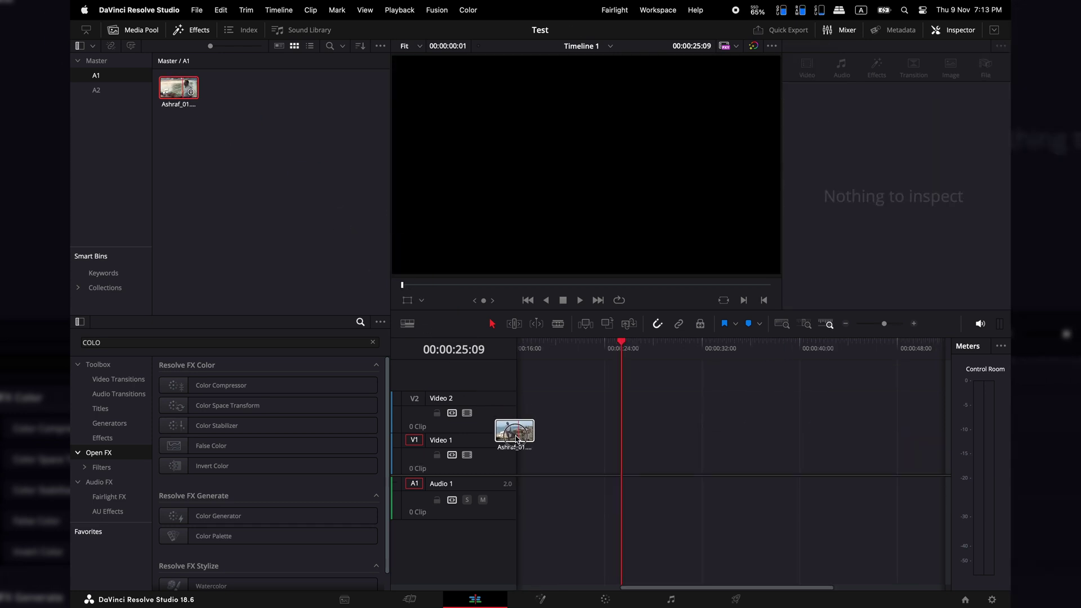
pyautogui.moveTo(517, 437); pyautogui.dragTo(518, 439)
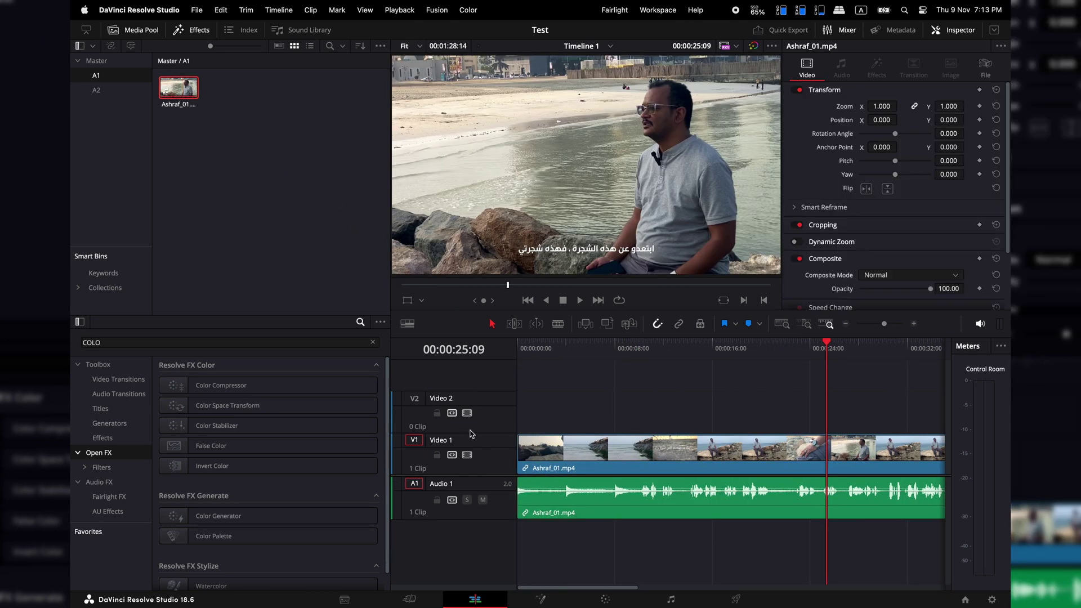
# Detect scene cuts in the timeline clip, blade it, and lift two clips onto Video 2
pyautogui.click(279, 9)
pyautogui.click(287, 176)
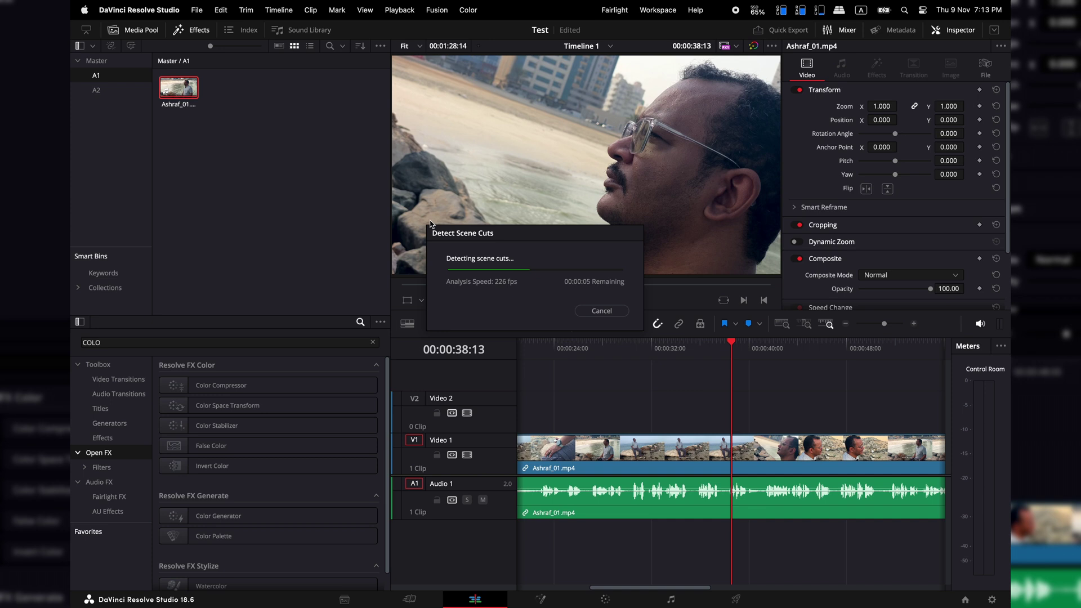
pyautogui.click(556, 326)
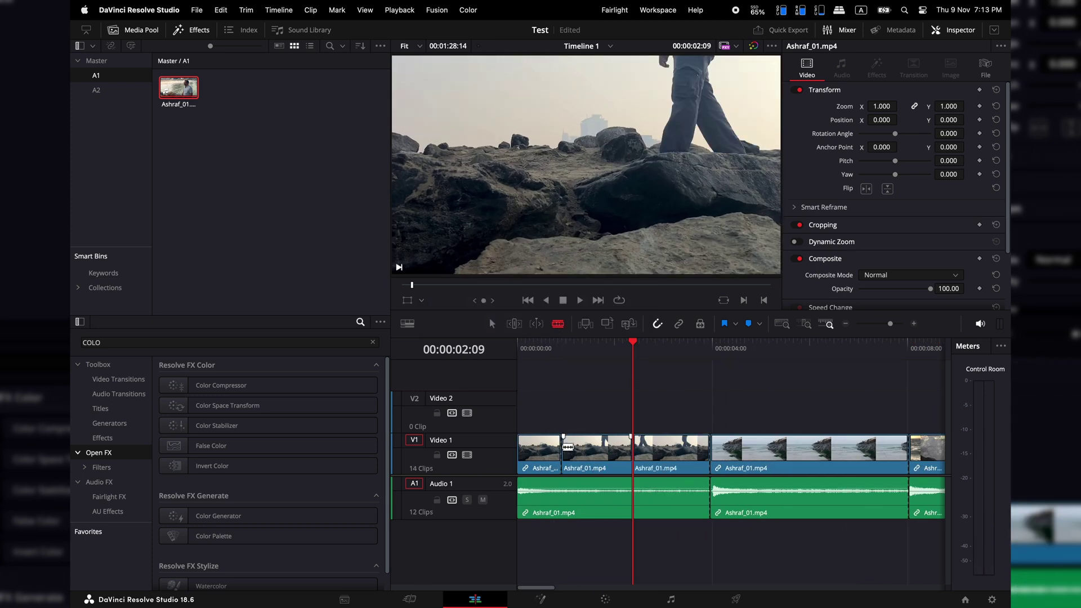
pyautogui.moveTo(698, 421); pyautogui.dragTo(682, 439)
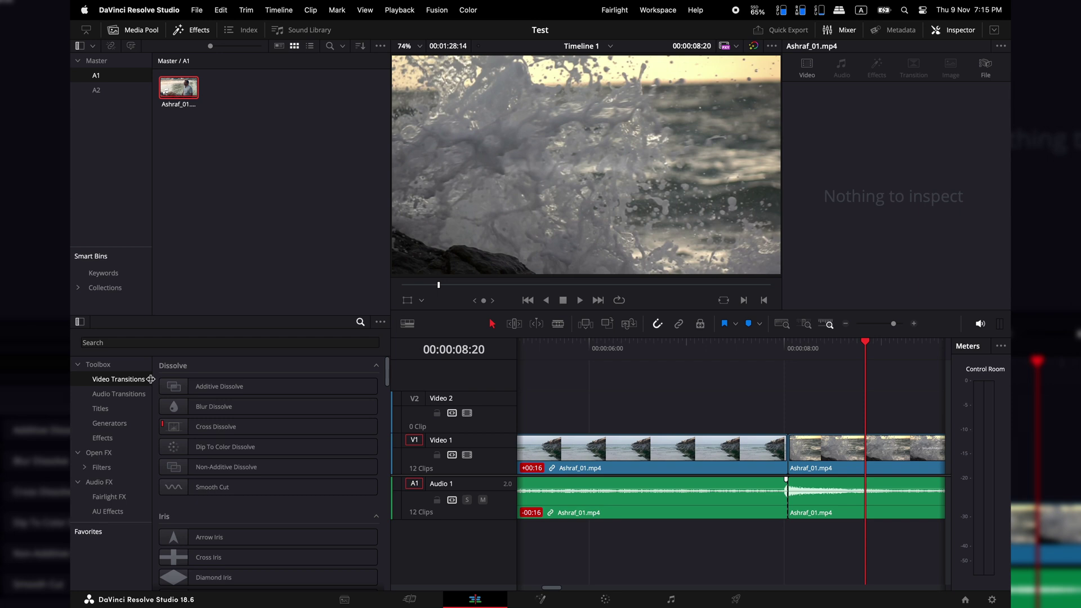
# Place a Non-Additive Dissolve on the cut between two Ashraf_01.mp4 clips on Video 1
pyautogui.moveTo(226, 466); pyautogui.dragTo(789, 459)
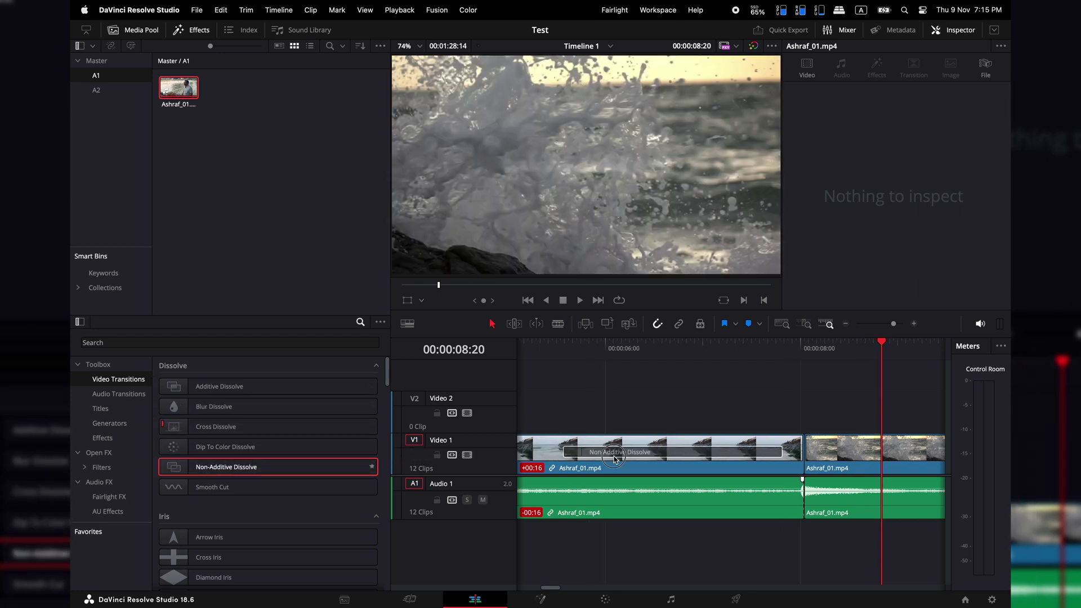
pyautogui.moveTo(719, 350); pyautogui.dragTo(619, 360)
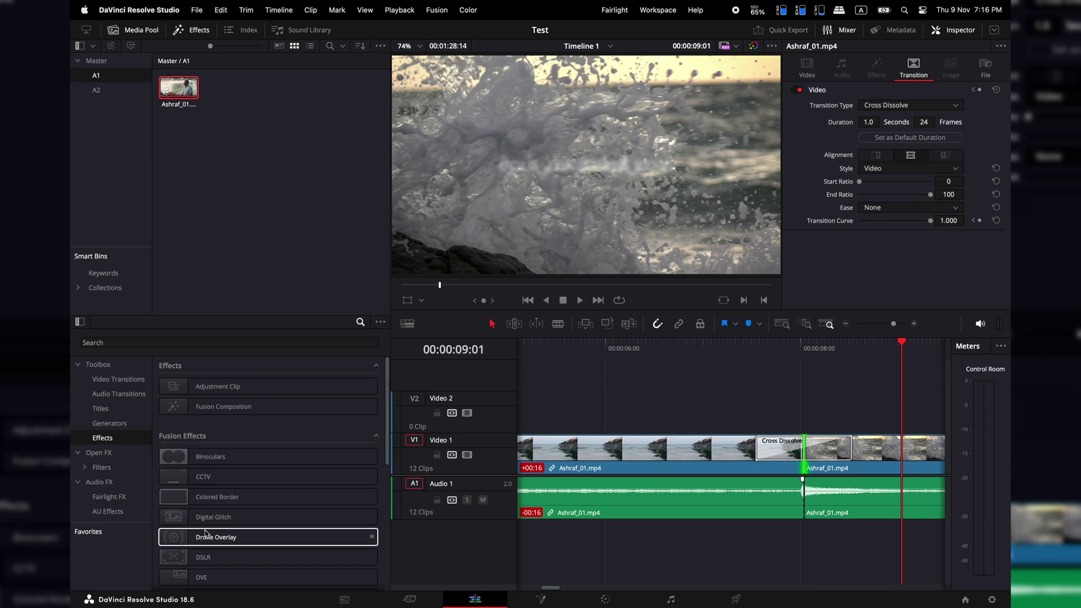
# Apply the DSLR Fusion effect to the wave clip with 1/180 shutter and f/1.8 aperture
pyautogui.moveTo(192, 559); pyautogui.dragTo(229, 545)
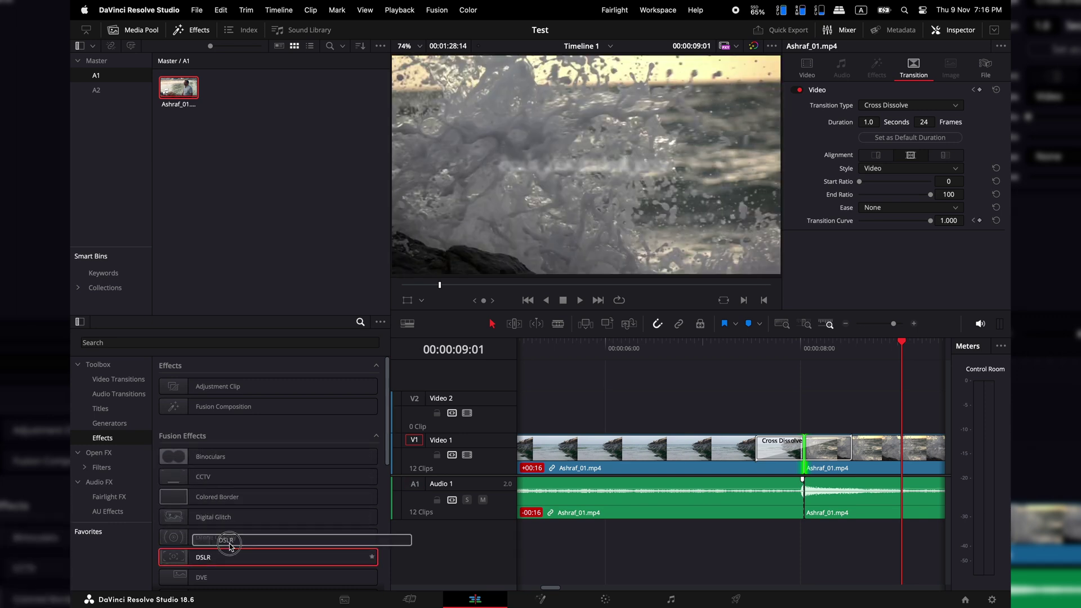
pyautogui.moveTo(904, 460); pyautogui.dragTo(904, 460)
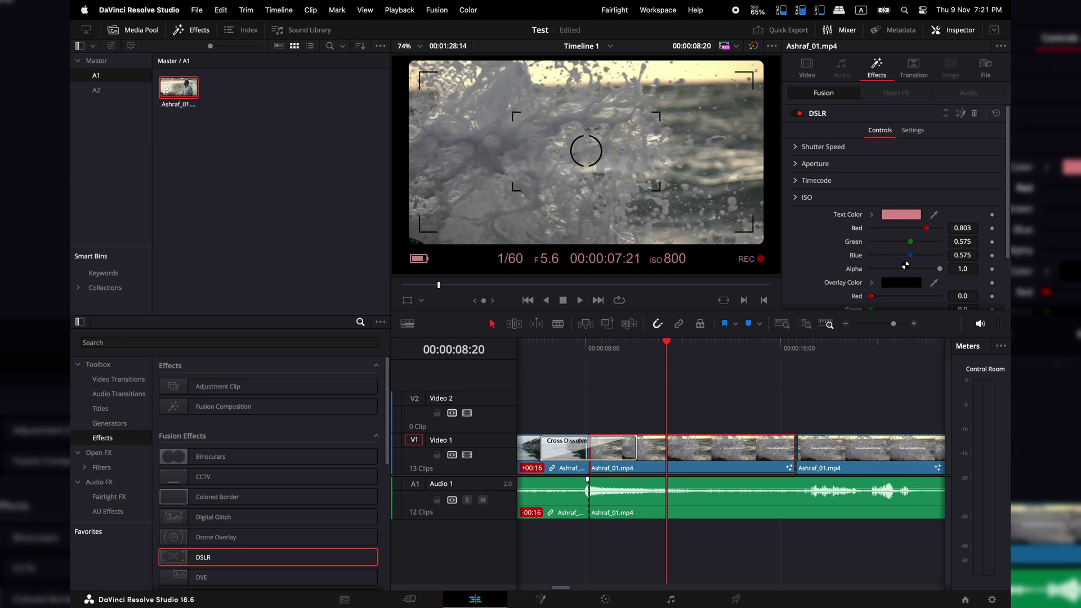
pyautogui.click(824, 164)
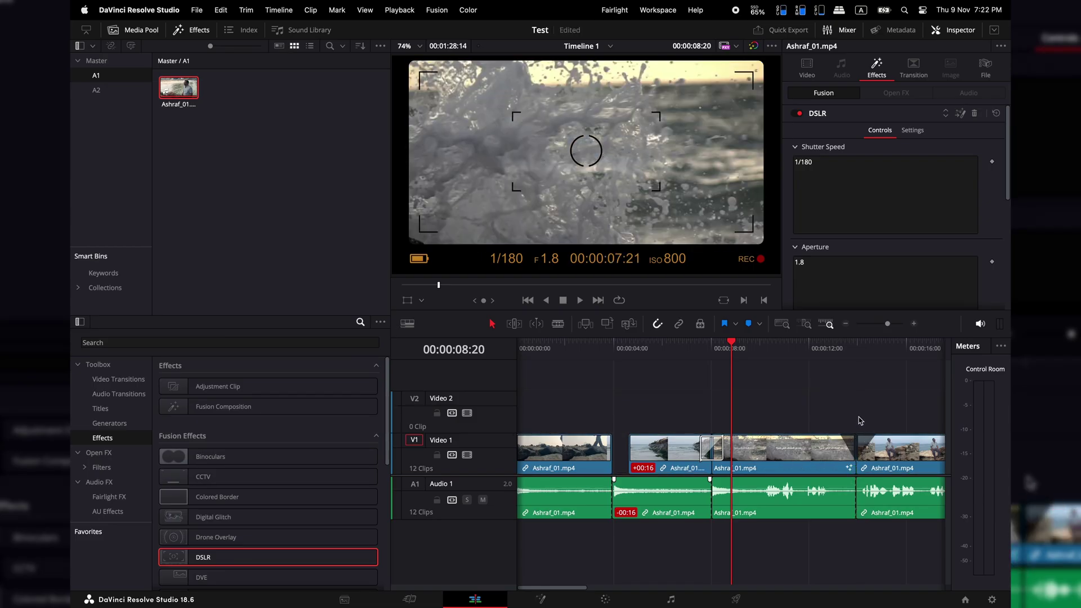
pyautogui.click(605, 599)
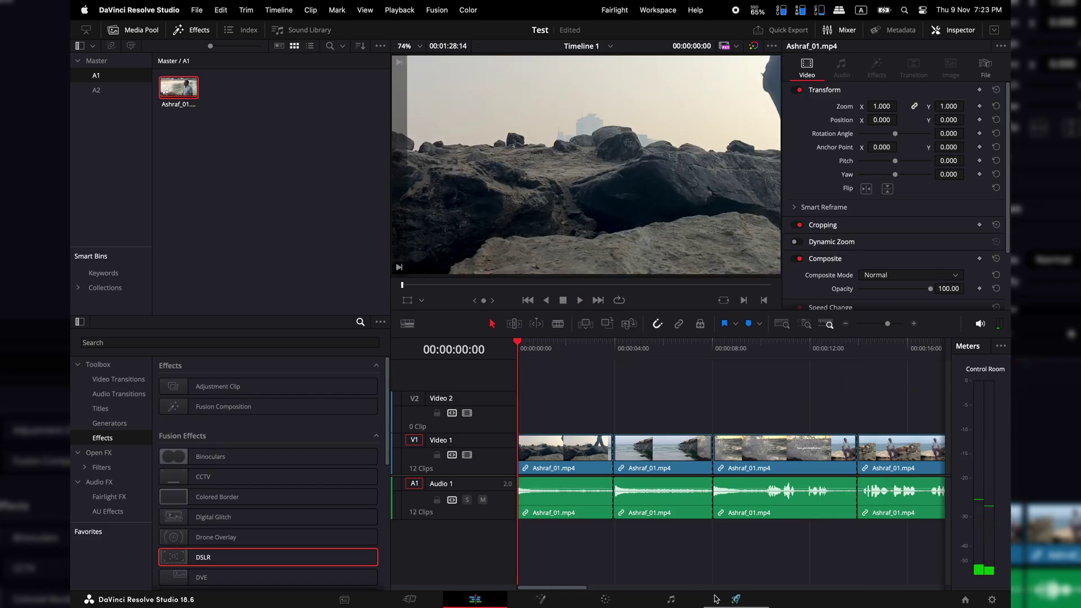
# Render the timeline as TEST in QuickTime Apple ProRes 422 HQ from the render queue
pyautogui.click(737, 599)
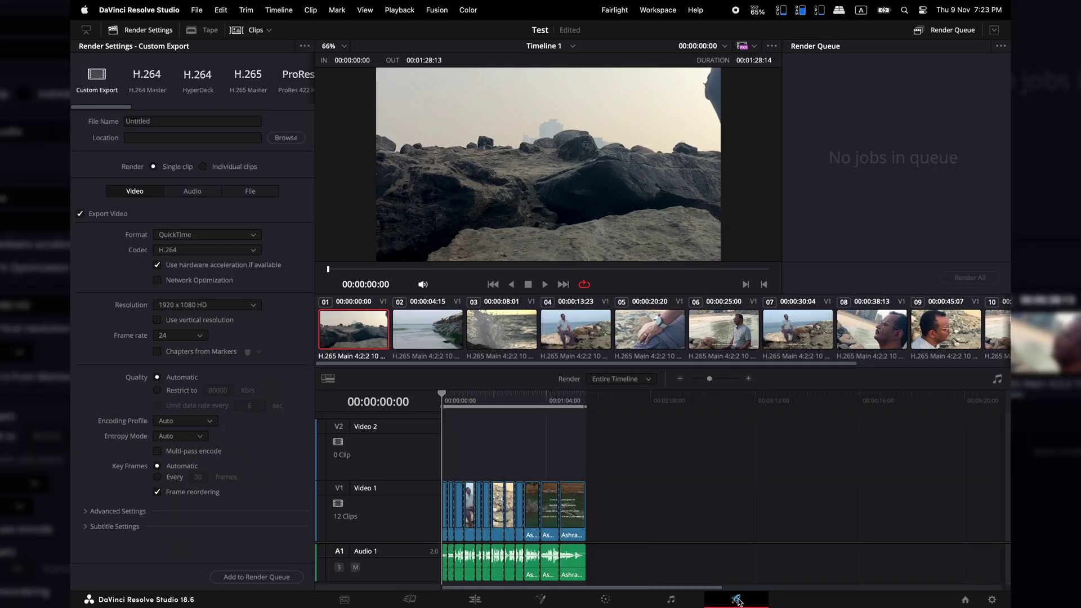
pyautogui.click(194, 237)
pyautogui.press('Escape')
pyautogui.write('TEST')
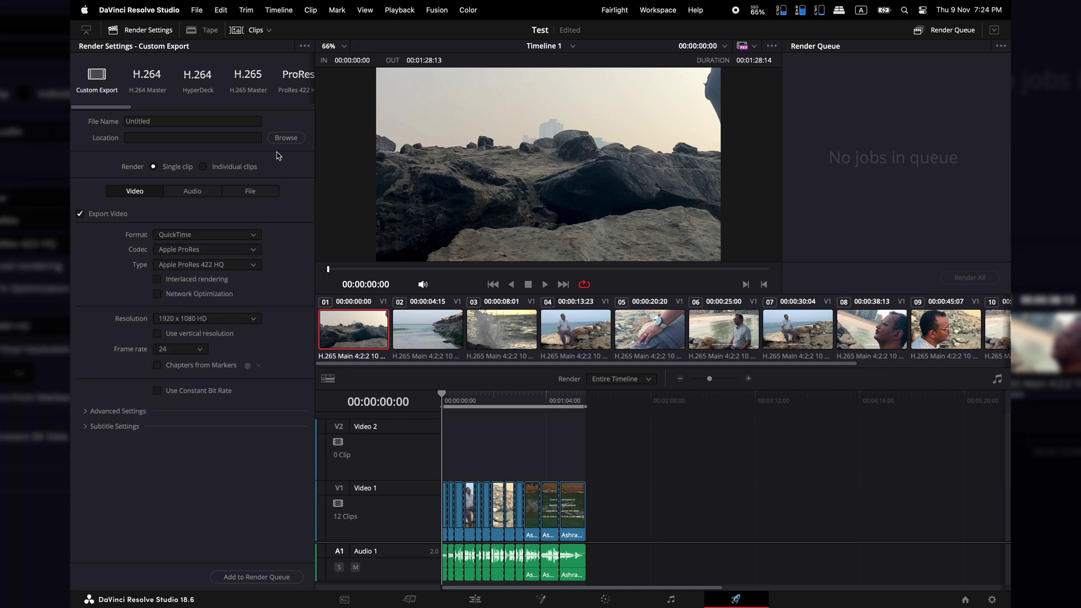
pyautogui.click(280, 582)
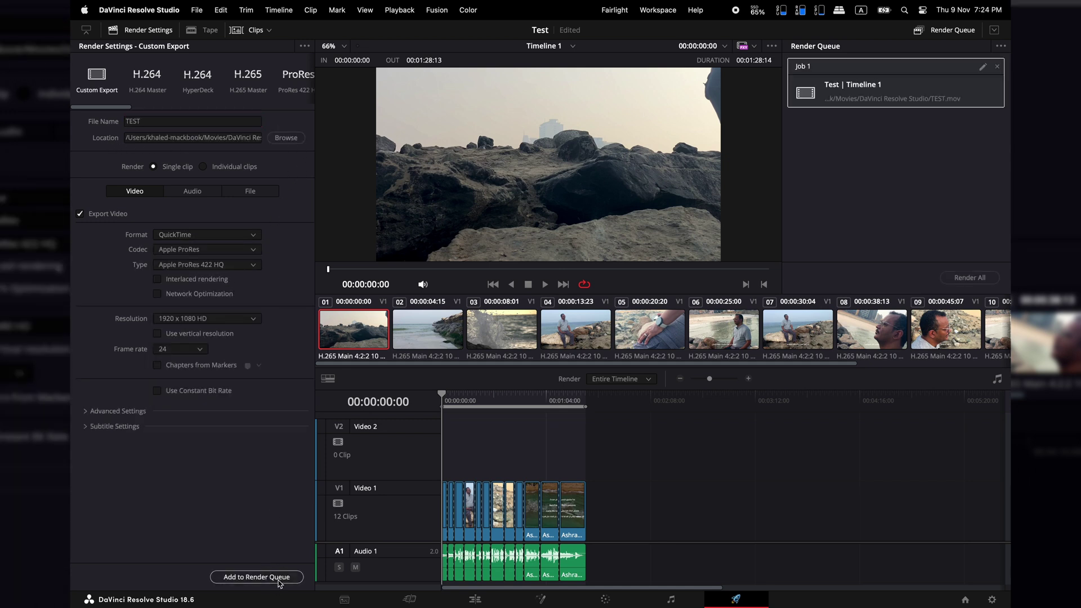
pyautogui.click(984, 284)
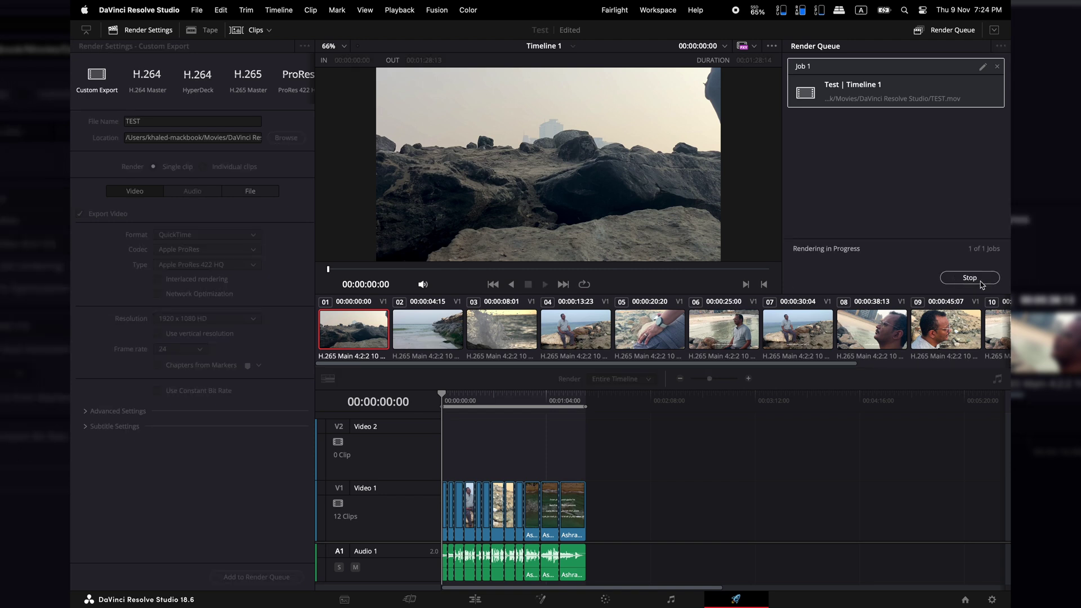